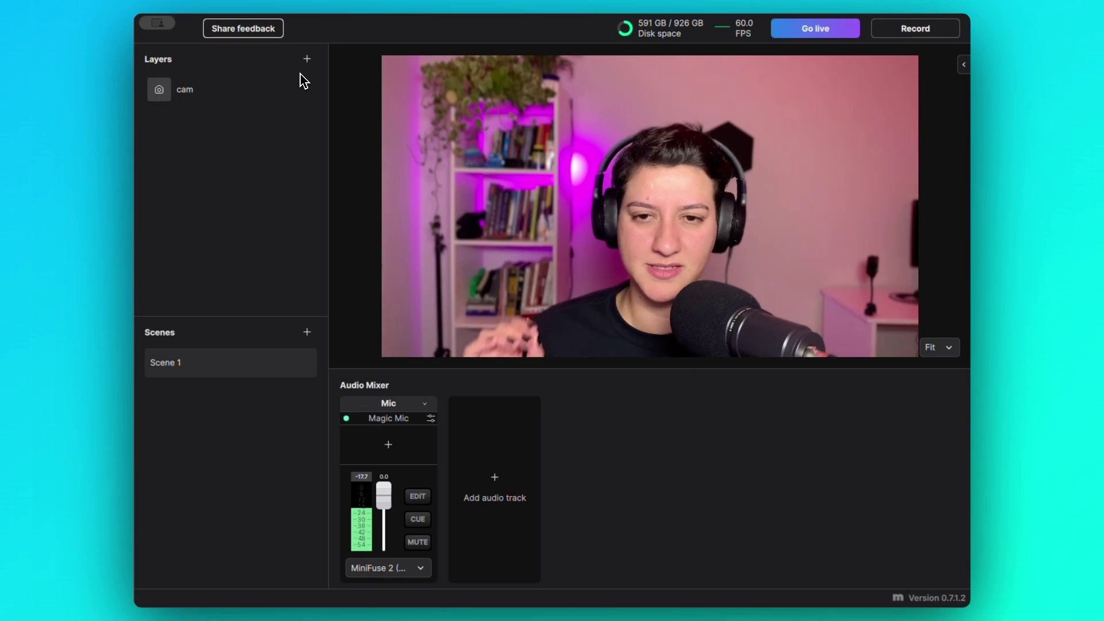
Step: Add a video device layer from Game Capture HD60 S+ and stretch it to fill the canvas
{"action": "left_click", "coordinate": [306, 60]}
{"action": "left_click", "coordinate": [329, 80]}
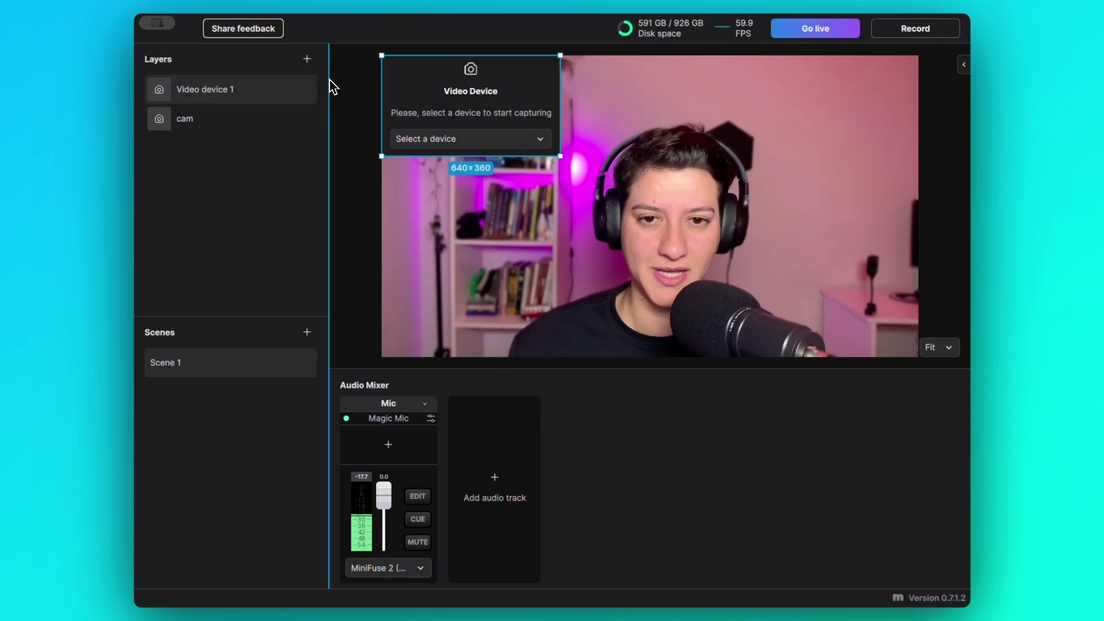
{"action": "left_click", "coordinate": [451, 140]}
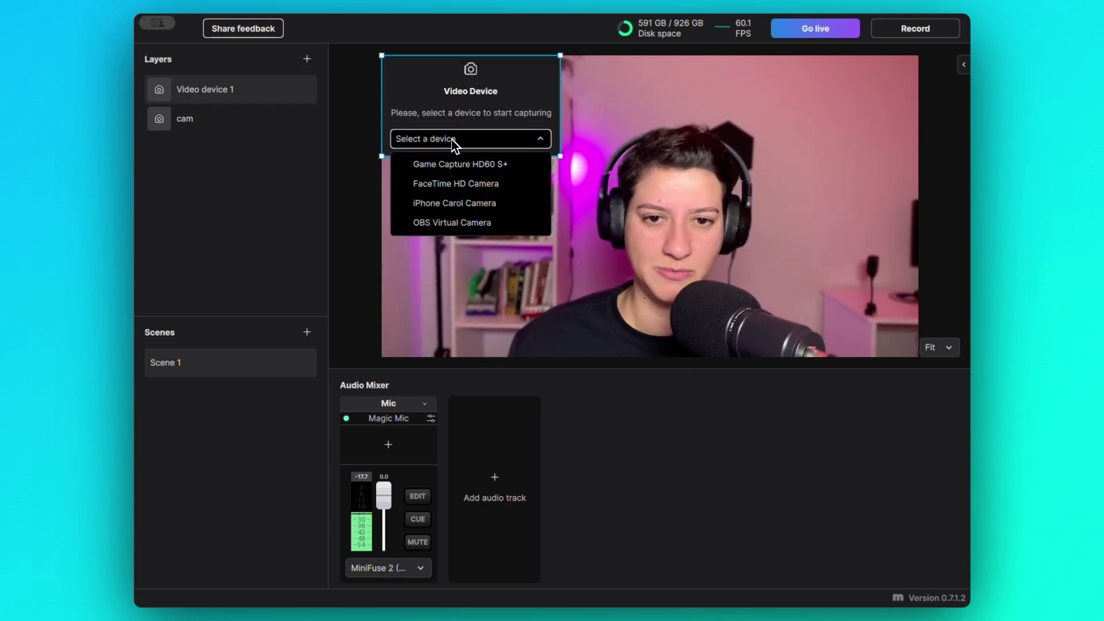
{"action": "left_click", "coordinate": [442, 168]}
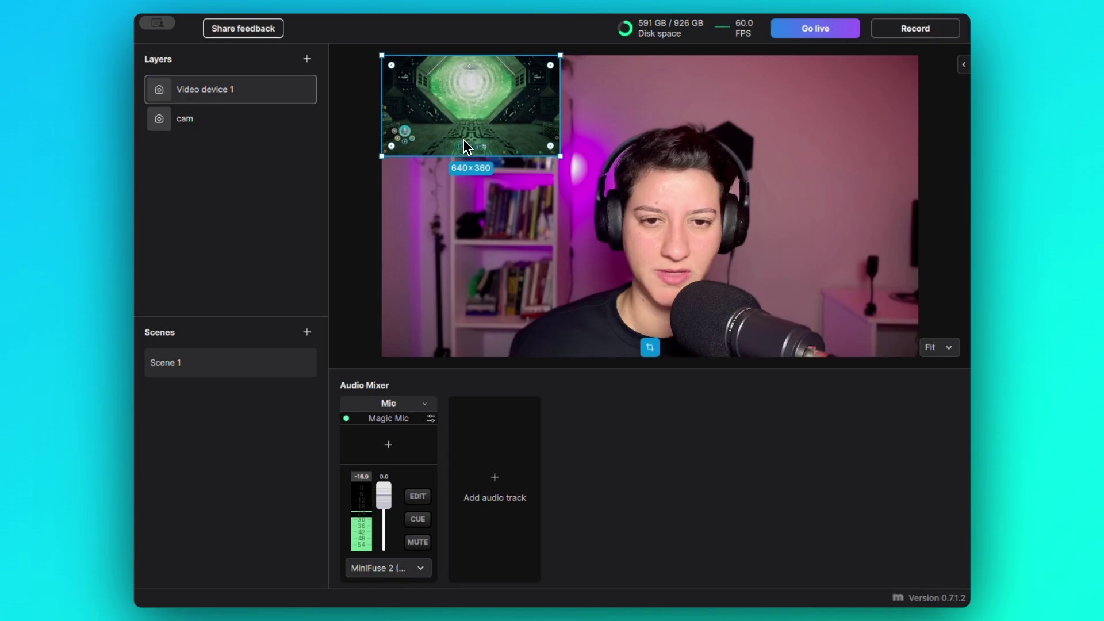
{"action": "right_click", "coordinate": [458, 138]}
{"action": "left_click", "coordinate": [513, 281]}
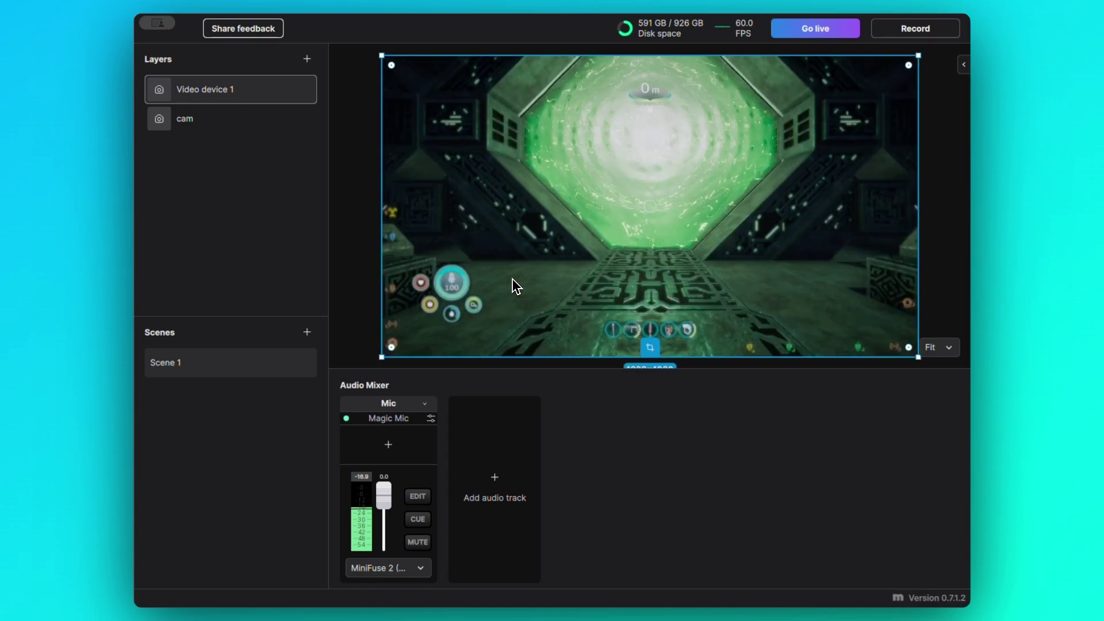
Step: Rename the capture layer 'Game' and move it below the cam layer
{"action": "double_click", "coordinate": [218, 92]}
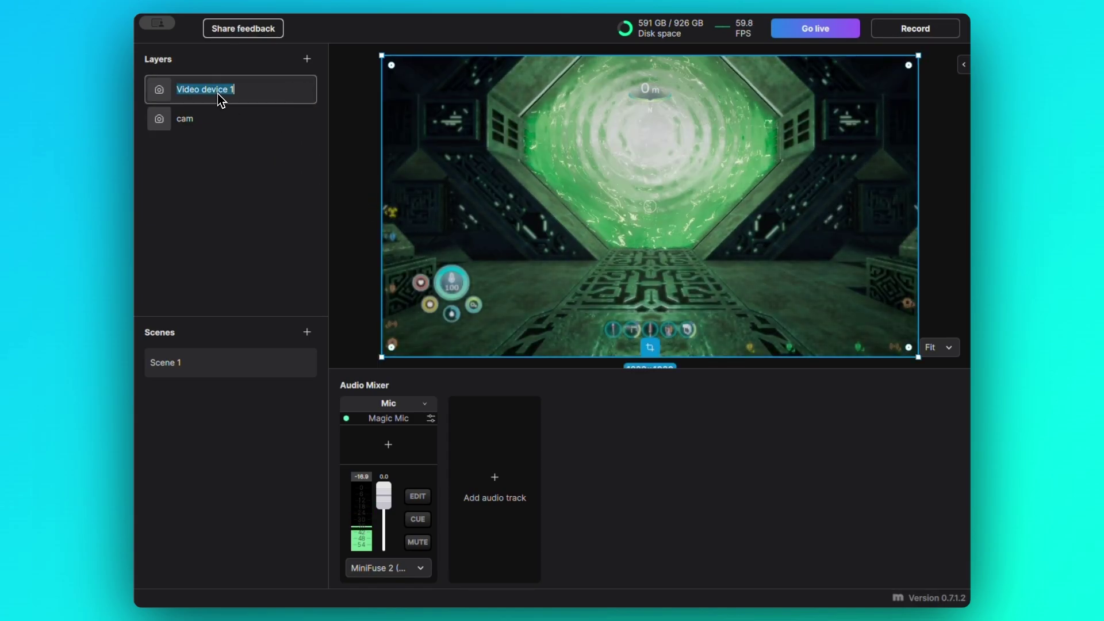
{"action": "type", "text": "Gma"}
{"action": "key", "text": "BackSpace"}
{"action": "key", "text": "BackSpace"}
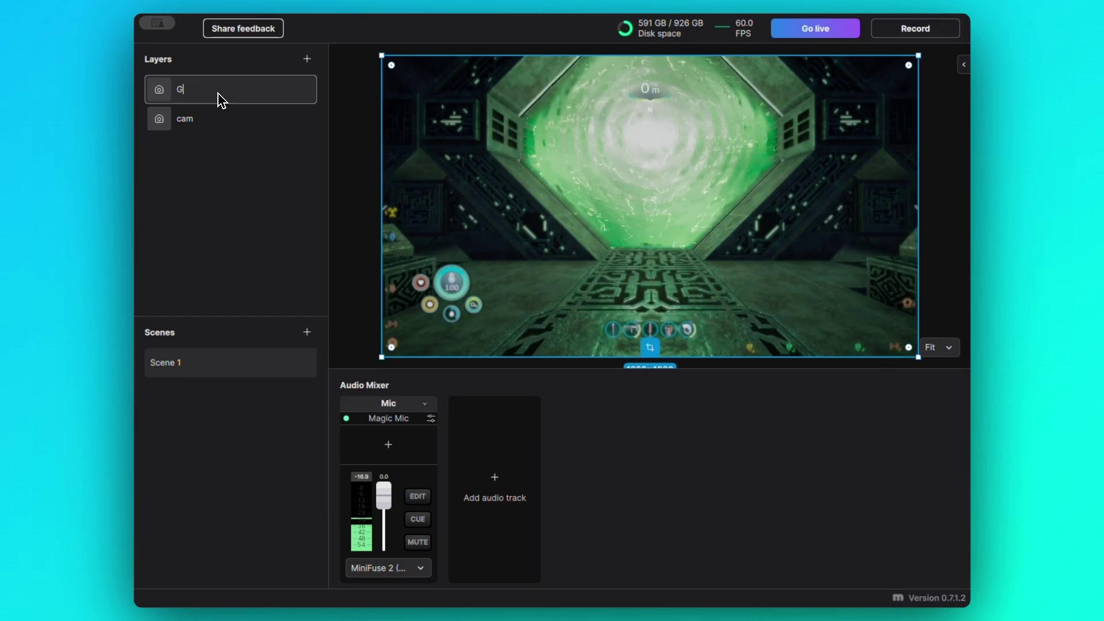
{"action": "type", "text": "ame"}
{"action": "key", "text": "Return"}
{"action": "left_click_drag", "start_coordinate": [220, 99], "coordinate": [264, 147]}
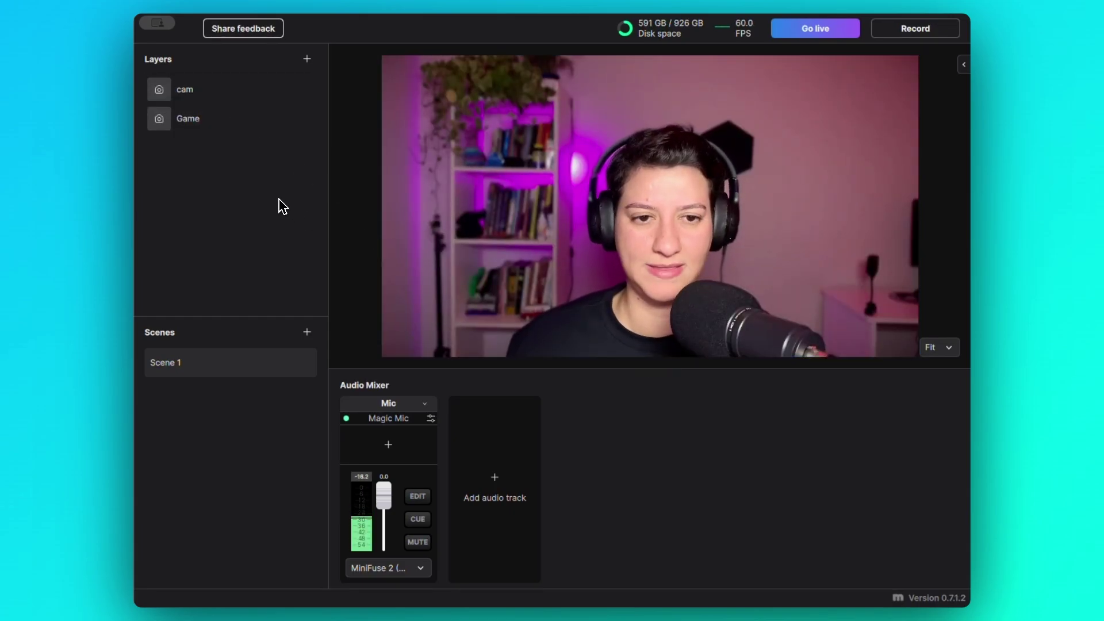
{"action": "left_click", "coordinate": [307, 60]}
Step: Add a canvas-filling rectangle layer with a Gradient effect
{"action": "left_click", "coordinate": [365, 292]}
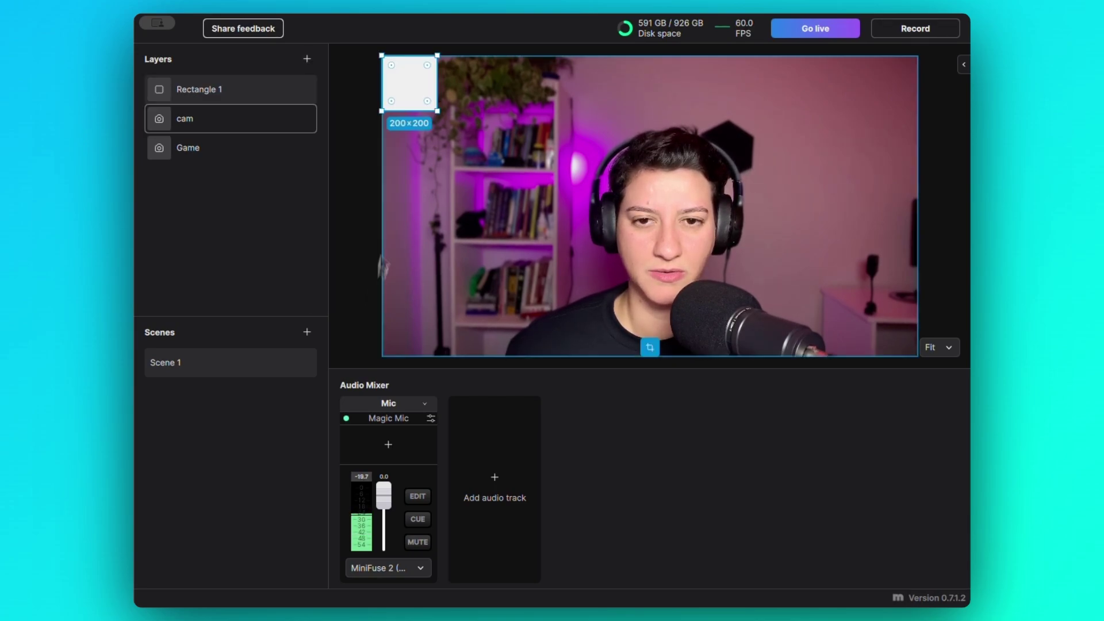
{"action": "left_click", "coordinate": [460, 212]}
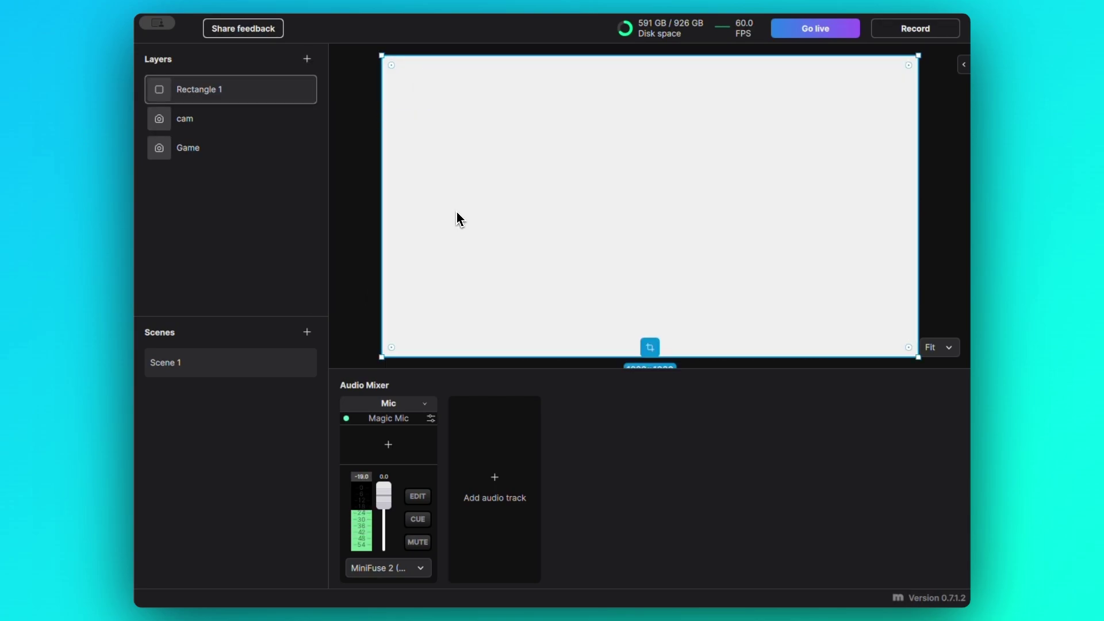
{"action": "left_click", "coordinate": [966, 65]}
{"action": "left_click", "coordinate": [952, 368]}
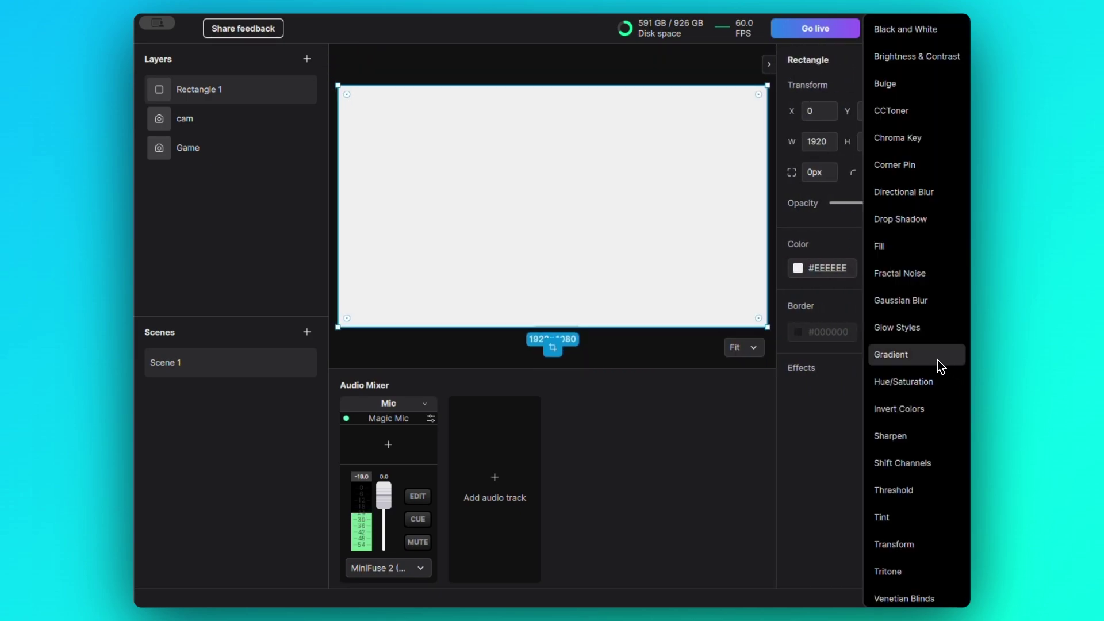
{"action": "left_click", "coordinate": [915, 359]}
Step: Set the gradient's start colour to green #03D653 and end colour to cyan #15FFF5
{"action": "left_click", "coordinate": [797, 396]}
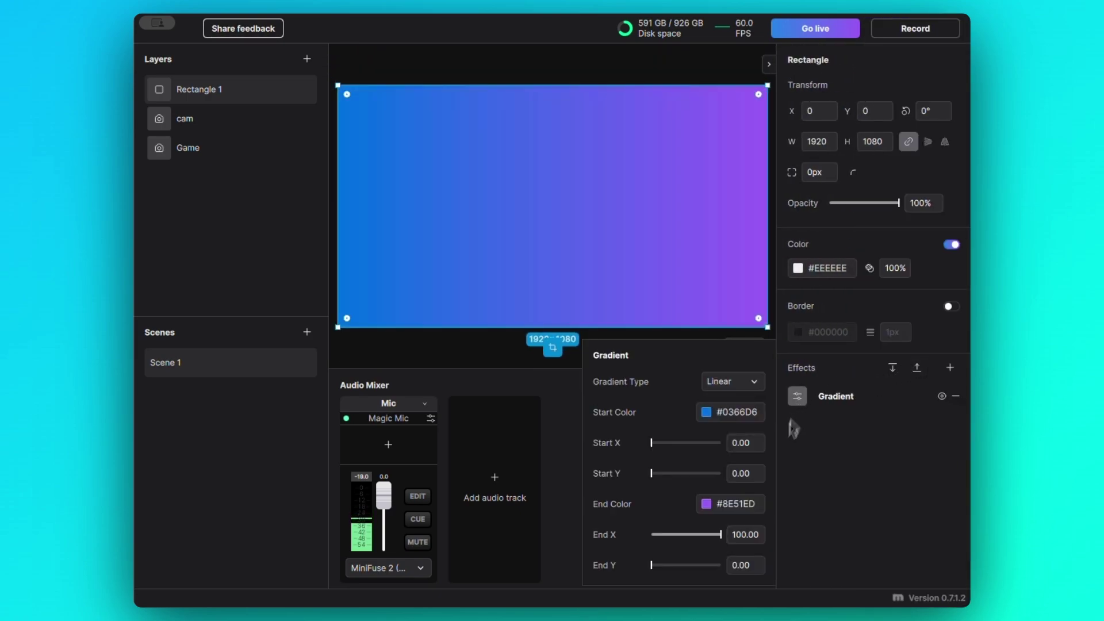
{"action": "left_click", "coordinate": [708, 413]}
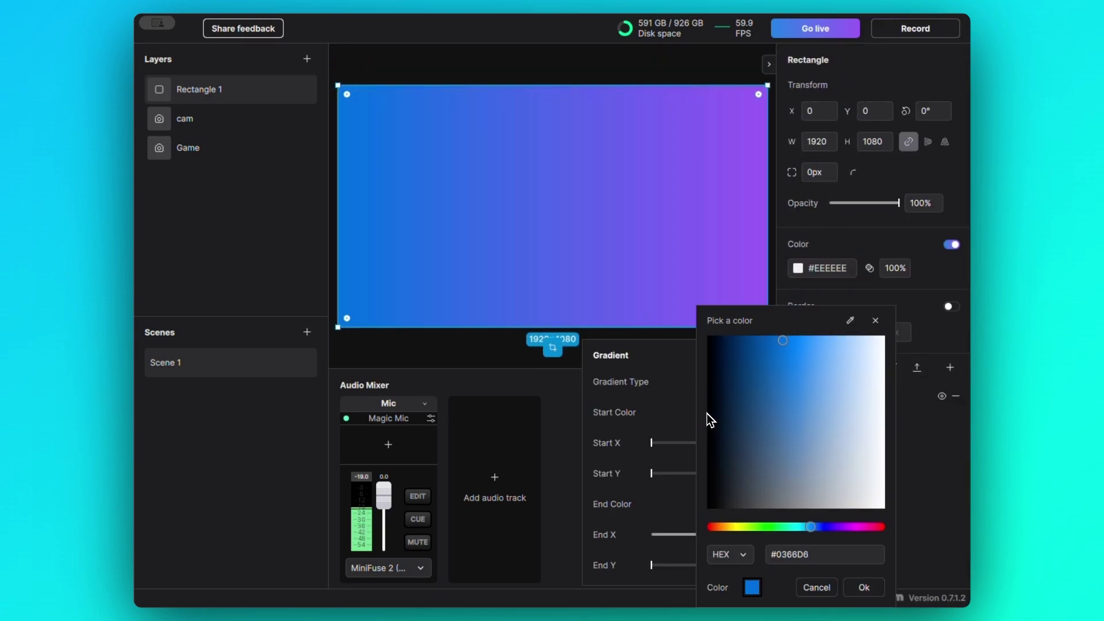
{"action": "left_click", "coordinate": [817, 587]}
{"action": "left_click", "coordinate": [707, 505]}
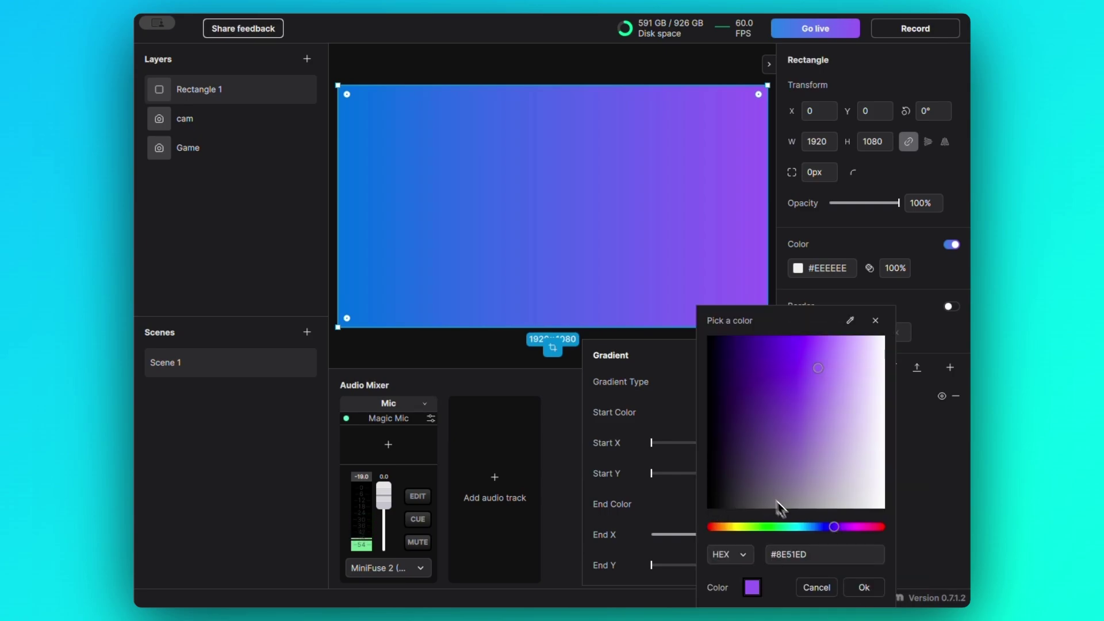
{"action": "left_click", "coordinate": [794, 527]}
{"action": "left_click_drag", "start_coordinate": [812, 333], "coordinate": [800, 326]}
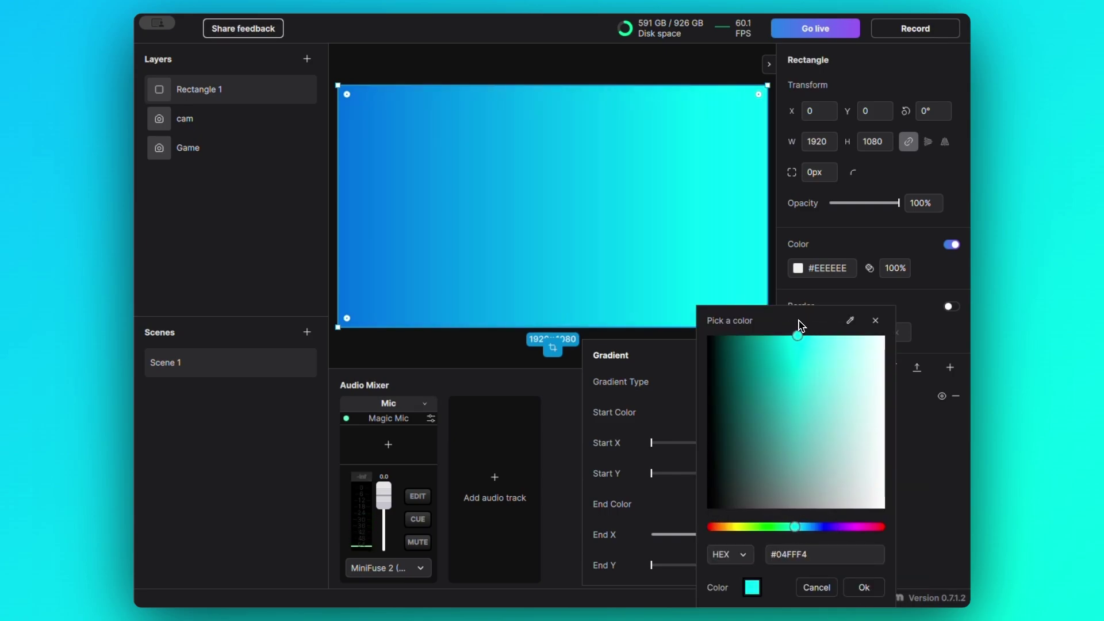
{"action": "left_click", "coordinate": [865, 589]}
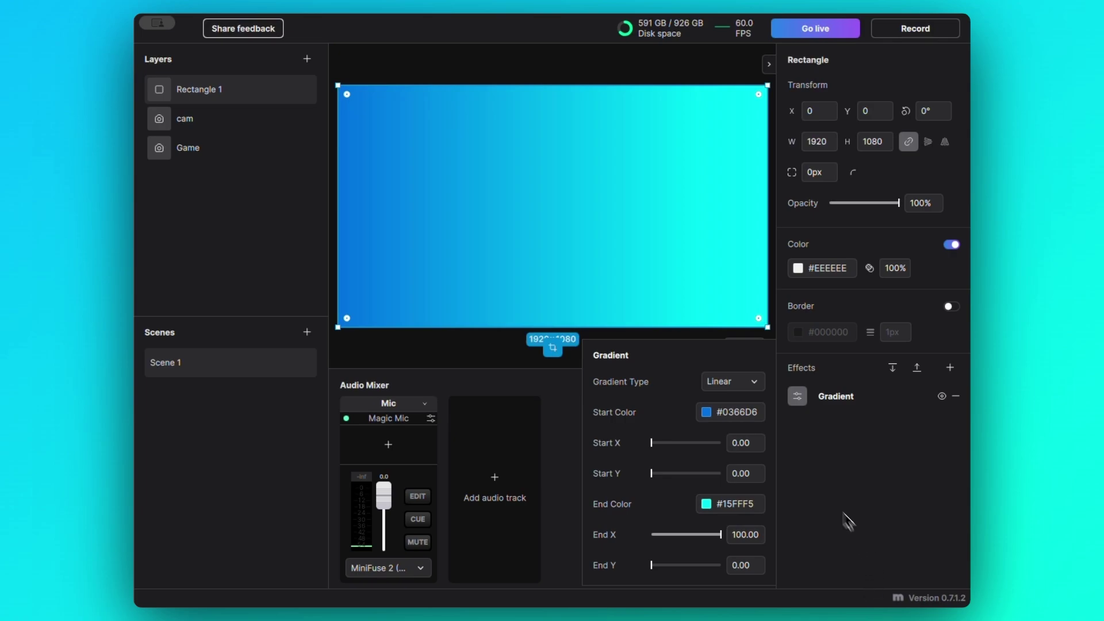
{"action": "left_click", "coordinate": [708, 419]}
{"action": "left_click", "coordinate": [783, 528]}
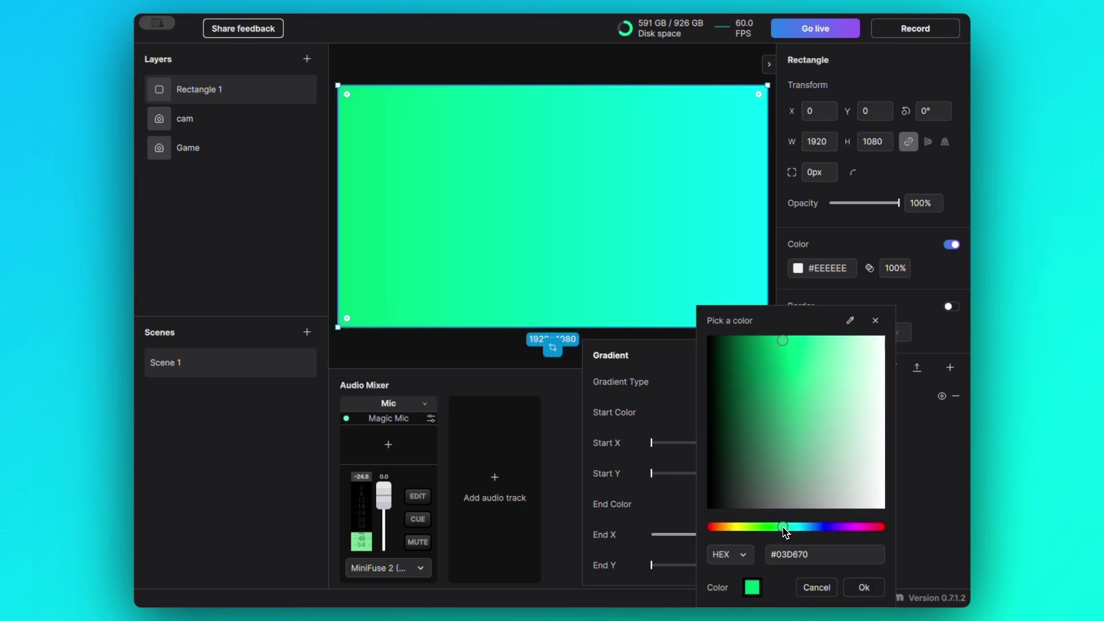
{"action": "left_click", "coordinate": [860, 592]}
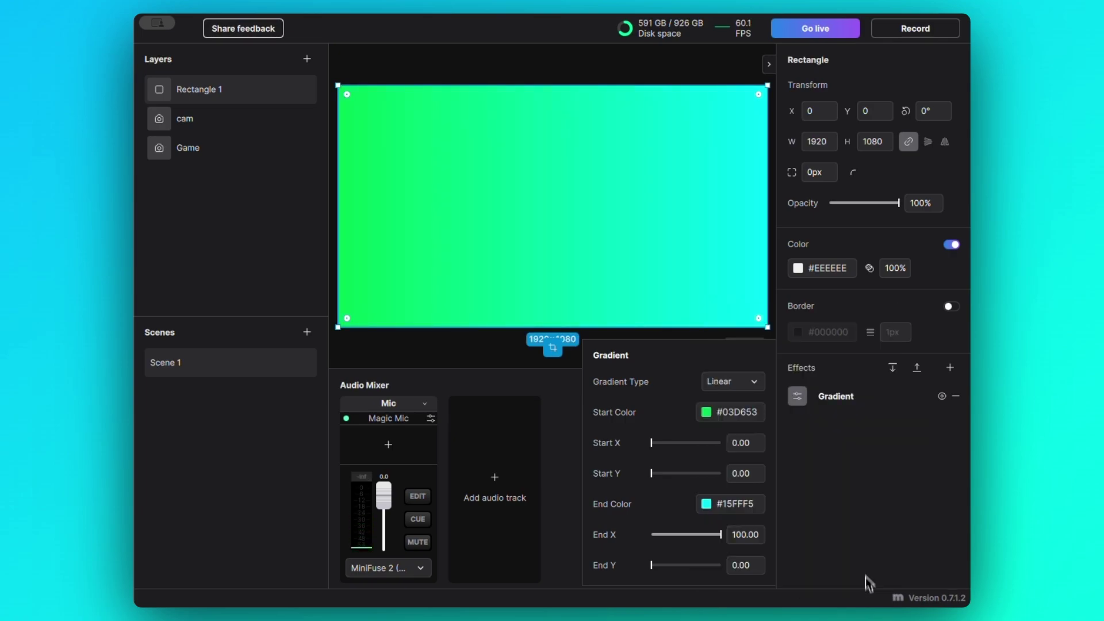
{"action": "left_click", "coordinate": [850, 525]}
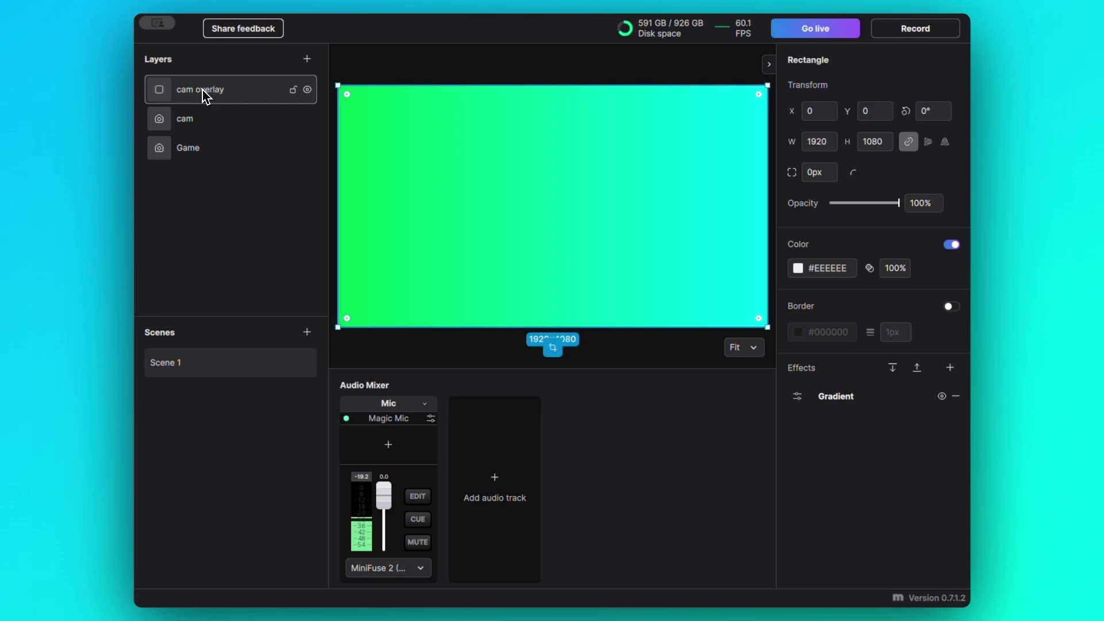
Step: Move cam overlay below Game, then duplicate Scene 1 as Scene 2 and select its cam layer
{"action": "left_click_drag", "start_coordinate": [221, 132], "coordinate": [223, 136]}
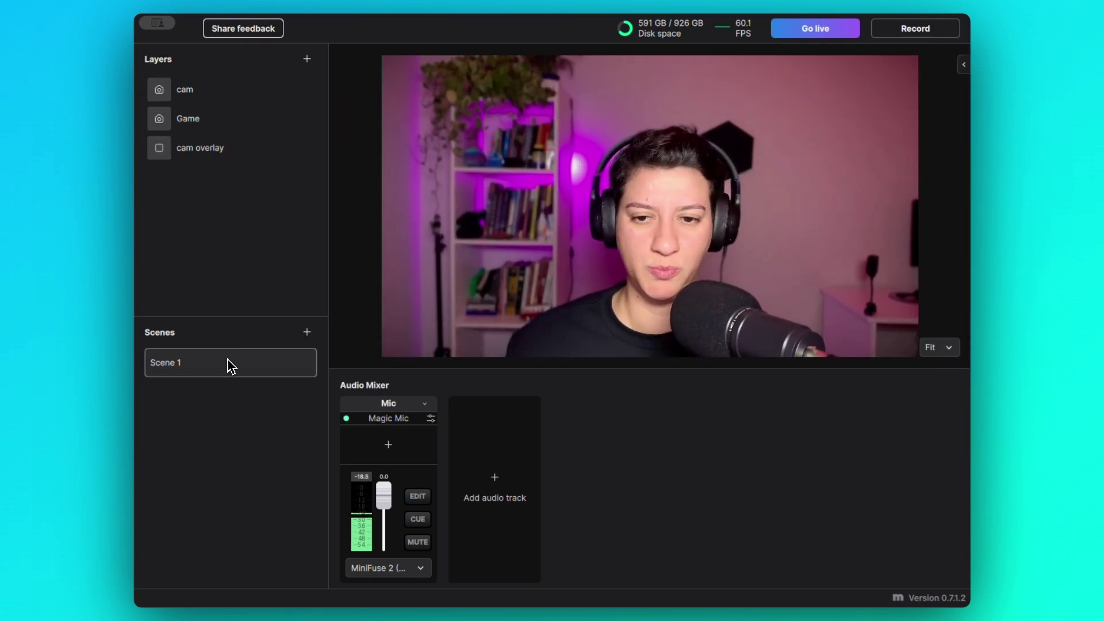
{"action": "right_click", "coordinate": [229, 364]}
{"action": "left_click", "coordinate": [243, 385]}
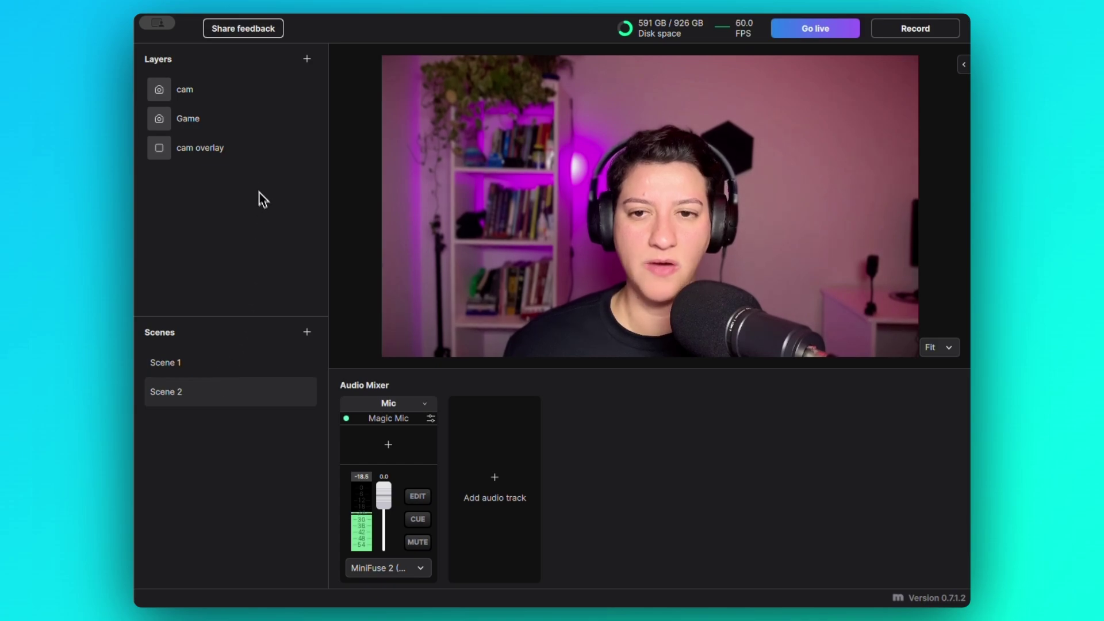
{"action": "left_click", "coordinate": [231, 130]}
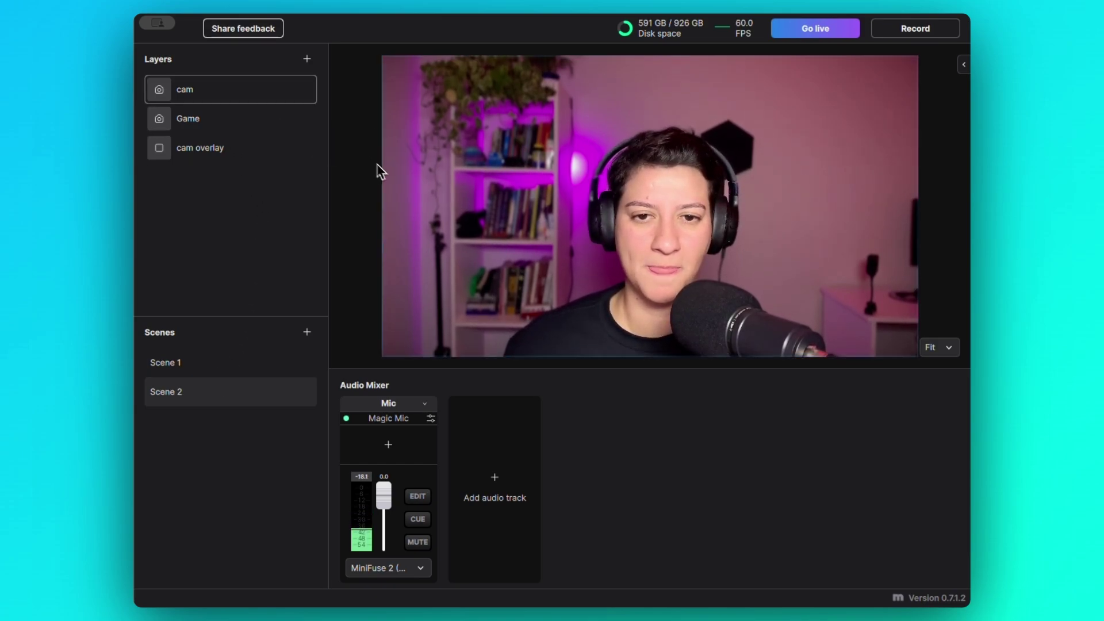
{"action": "left_click", "coordinate": [402, 180]}
Step: Shrink the webcam and crop its left and right sides to a narrow 395×344 box
{"action": "left_click_drag", "start_coordinate": [385, 190], "coordinate": [747, 207]}
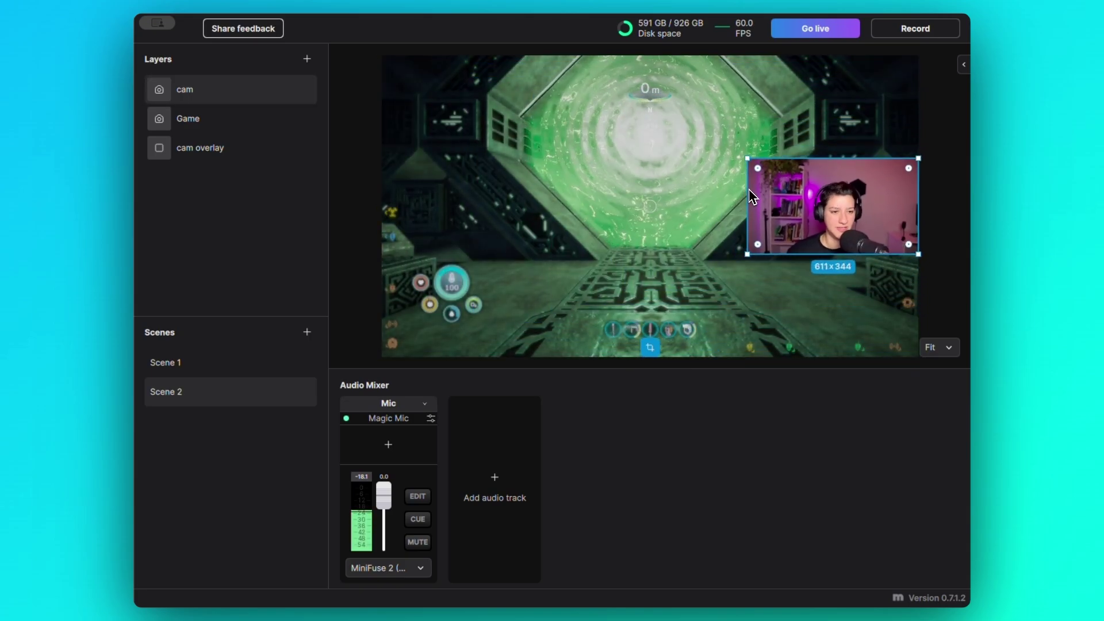
{"action": "left_click", "coordinate": [650, 348]}
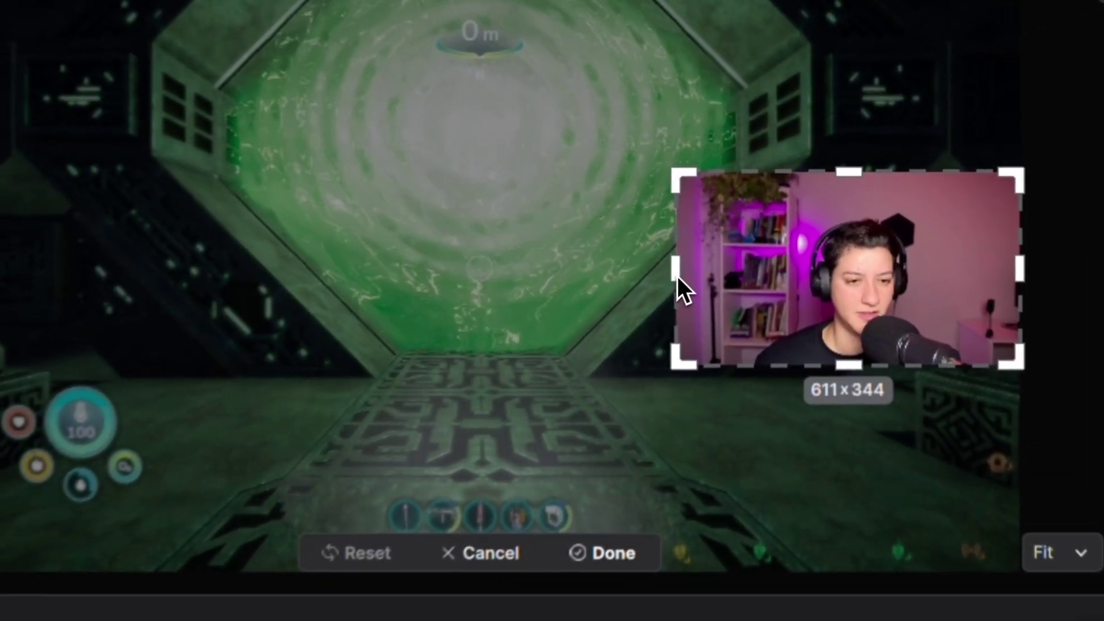
{"action": "left_click_drag", "start_coordinate": [746, 208], "coordinate": [770, 209]}
{"action": "left_click_drag", "start_coordinate": [716, 283], "coordinate": [740, 281]}
{"action": "left_click_drag", "start_coordinate": [1026, 278], "coordinate": [975, 286]}
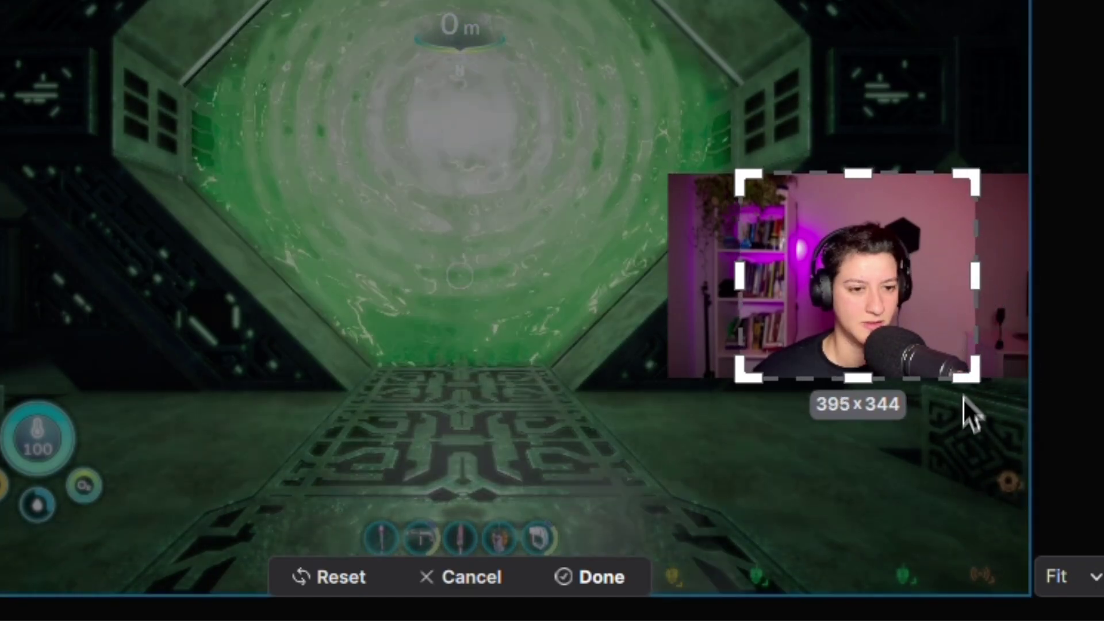
{"action": "left_click", "coordinate": [598, 578]}
Step: Move the cropped webcam to the right side of the gameplay
{"action": "left_click_drag", "start_coordinate": [860, 305], "coordinate": [889, 306]}
{"action": "left_click_drag", "start_coordinate": [791, 199], "coordinate": [803, 206]}
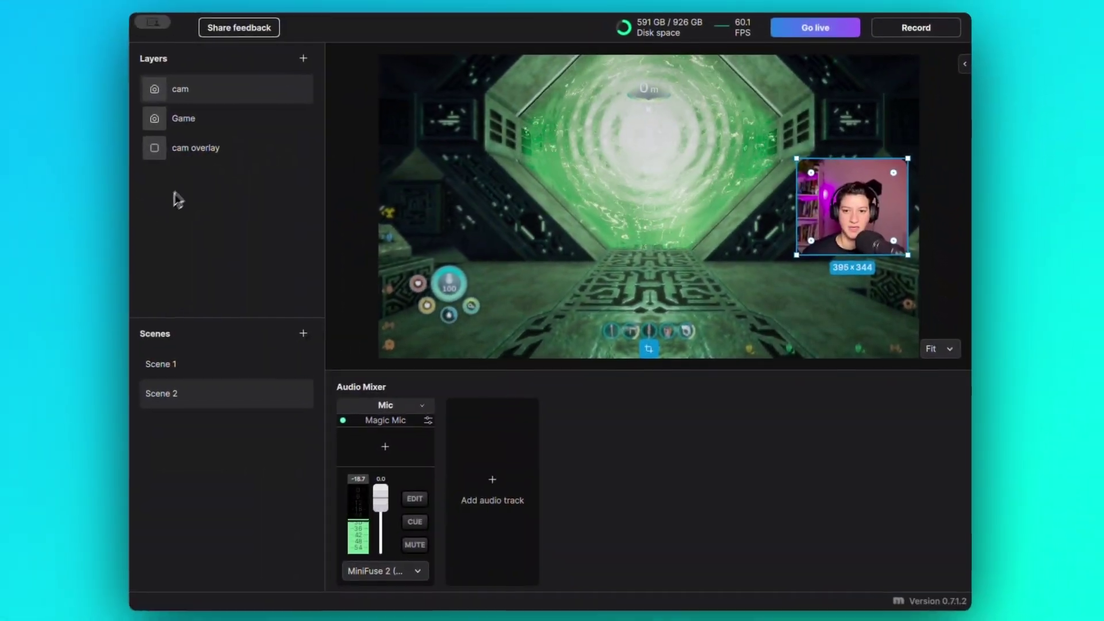
{"action": "left_click", "coordinate": [153, 151]}
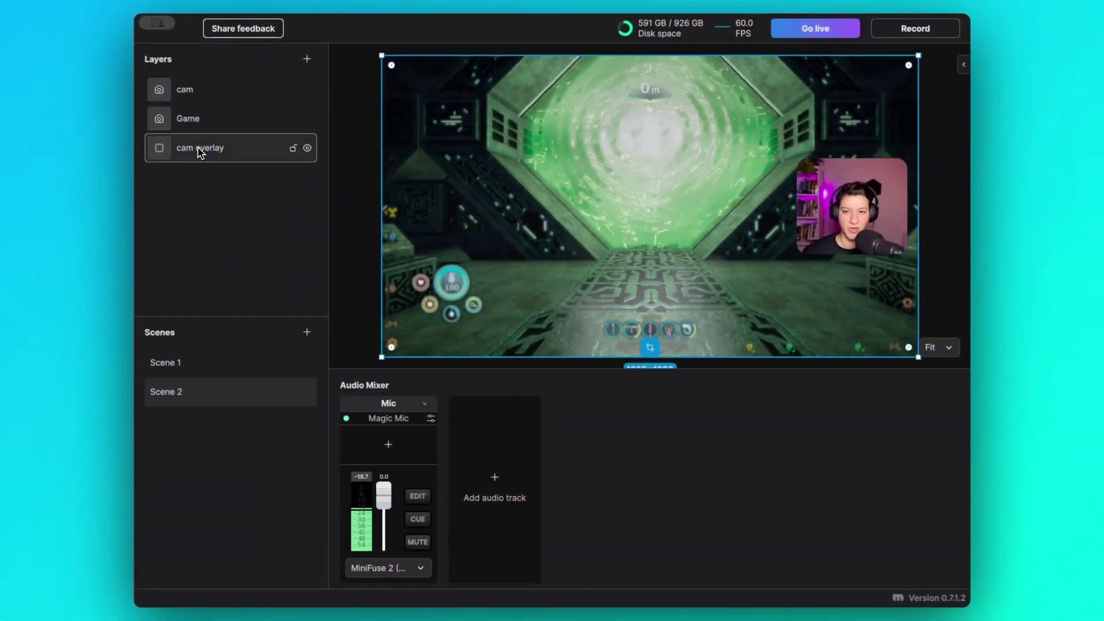
Step: Place cam overlay above Game, size it to 454×405 around the webcam, and round its corners to 47
{"action": "left_click_drag", "start_coordinate": [201, 140], "coordinate": [201, 118]}
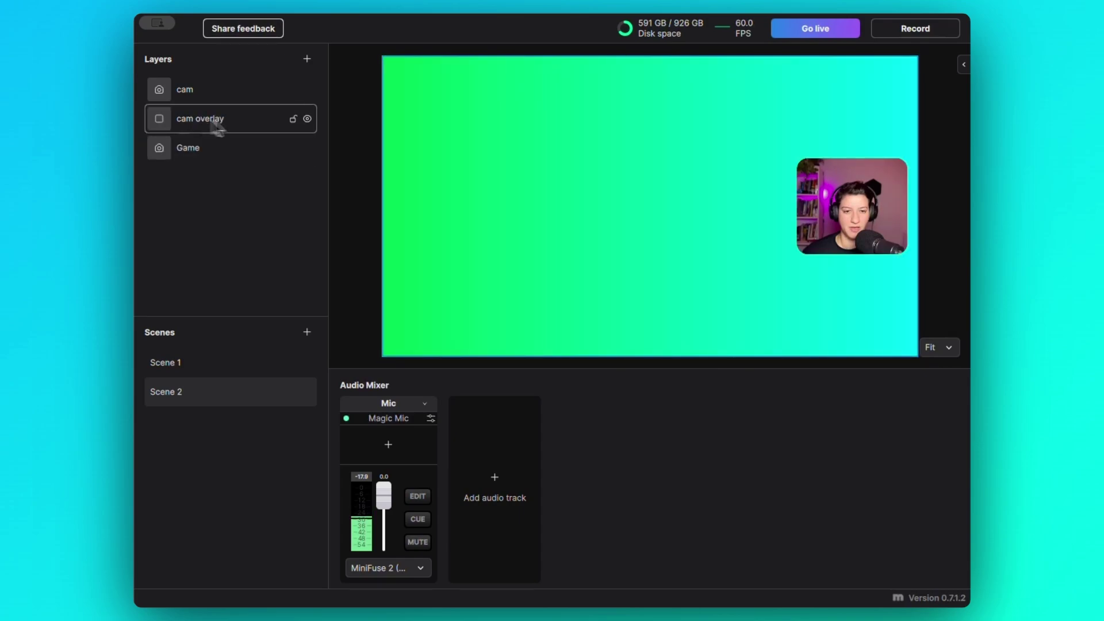
{"action": "left_click_drag", "start_coordinate": [384, 163], "coordinate": [767, 211]}
{"action": "key", "text": "ctrl+z"}
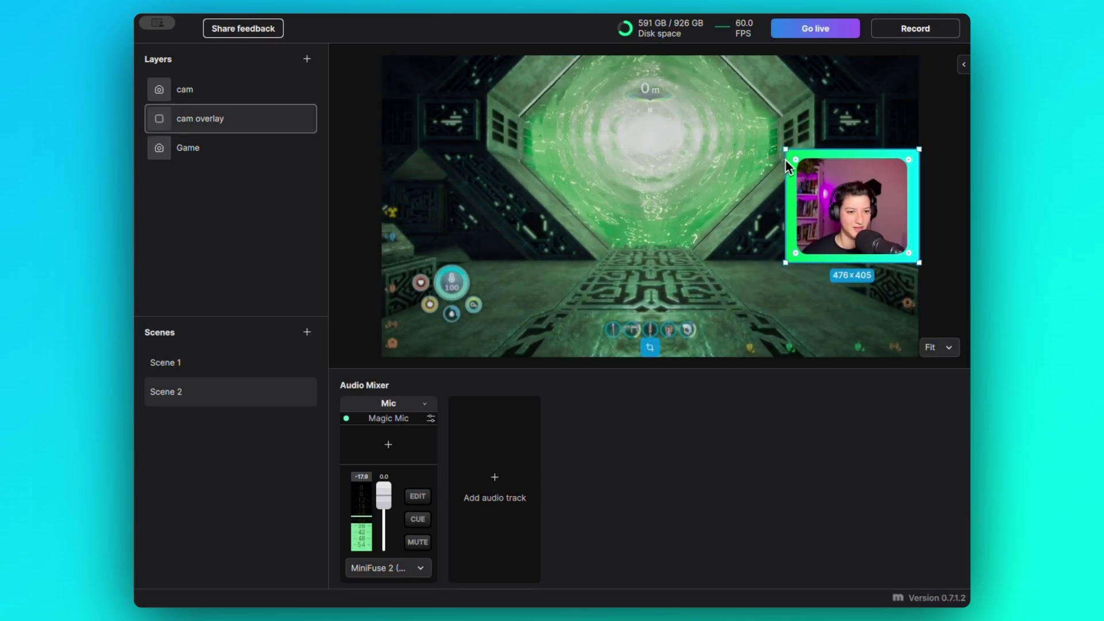
{"action": "left_click_drag", "start_coordinate": [796, 160], "coordinate": [805, 169]}
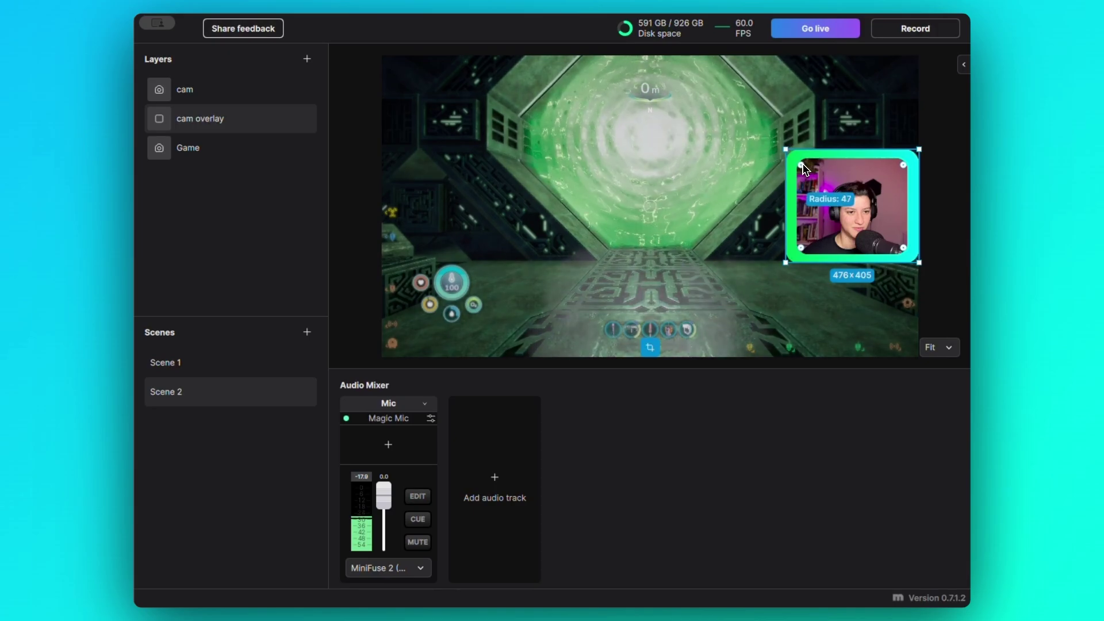
Step: In Scene 1, enlarge the Game layer to fill the frame and move it to the bottom
{"action": "left_click", "coordinate": [230, 371]}
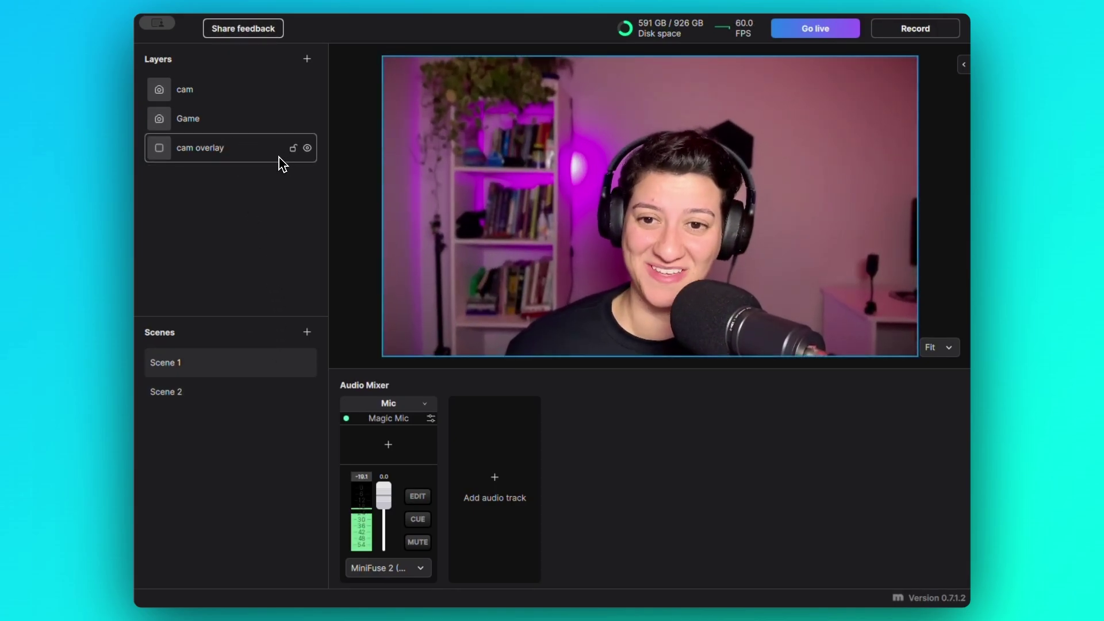
{"action": "left_click_drag", "start_coordinate": [240, 120], "coordinate": [218, 90]}
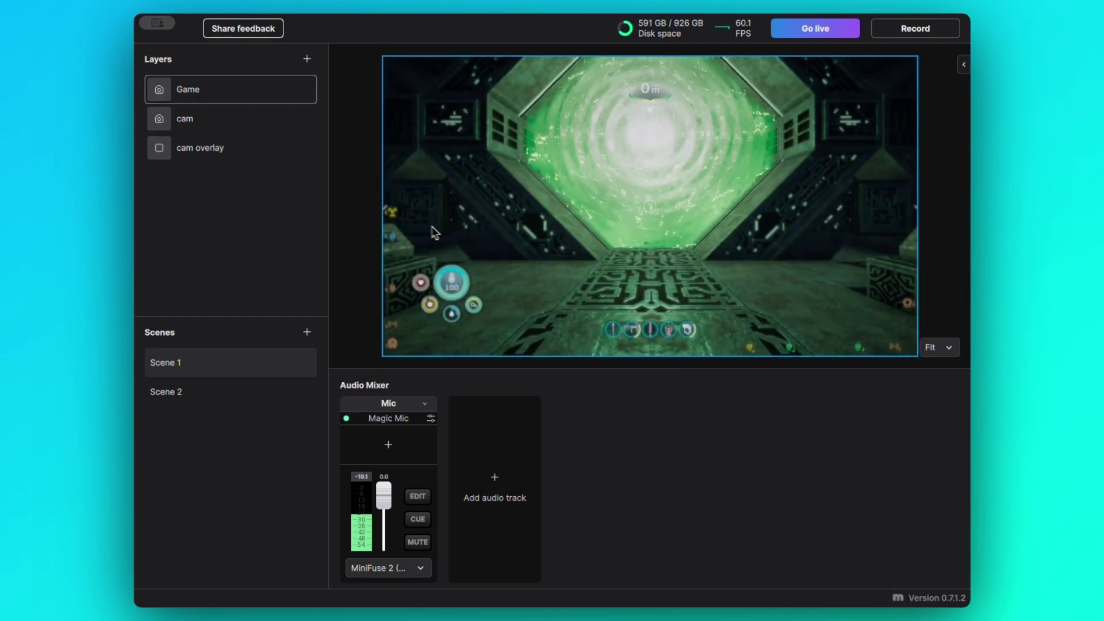
{"action": "left_click_drag", "start_coordinate": [379, 227], "coordinate": [570, 236]}
{"action": "left_click_drag", "start_coordinate": [228, 102], "coordinate": [223, 158]}
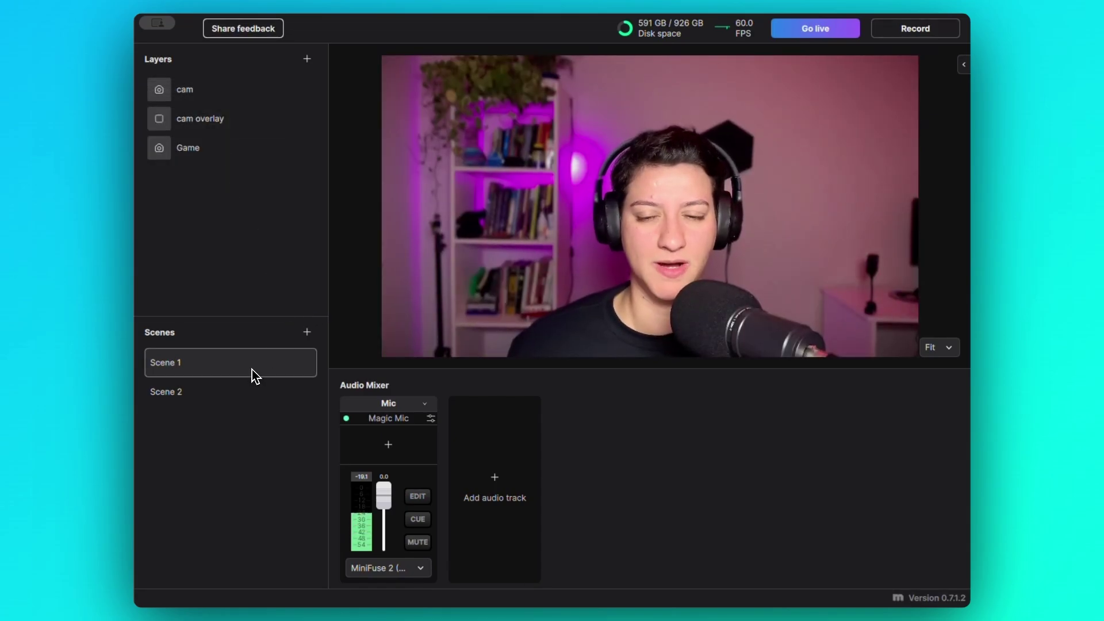
Step: Set the Move transition duration to 2000 ms and preview switching between the scenes
{"action": "left_click", "coordinate": [244, 382]}
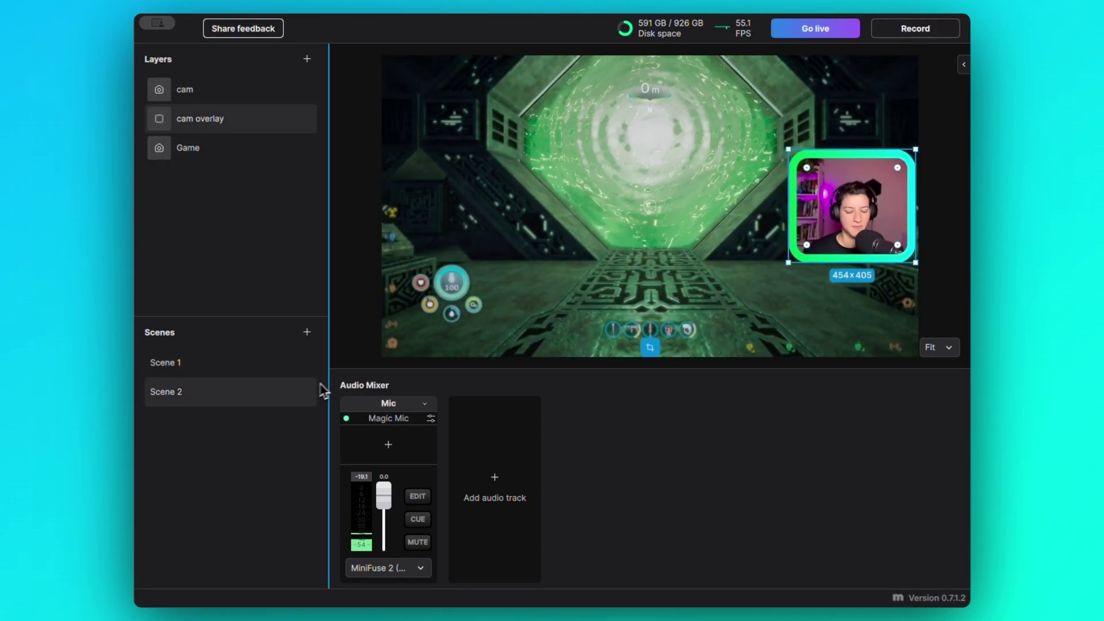
{"action": "left_click", "coordinate": [387, 349]}
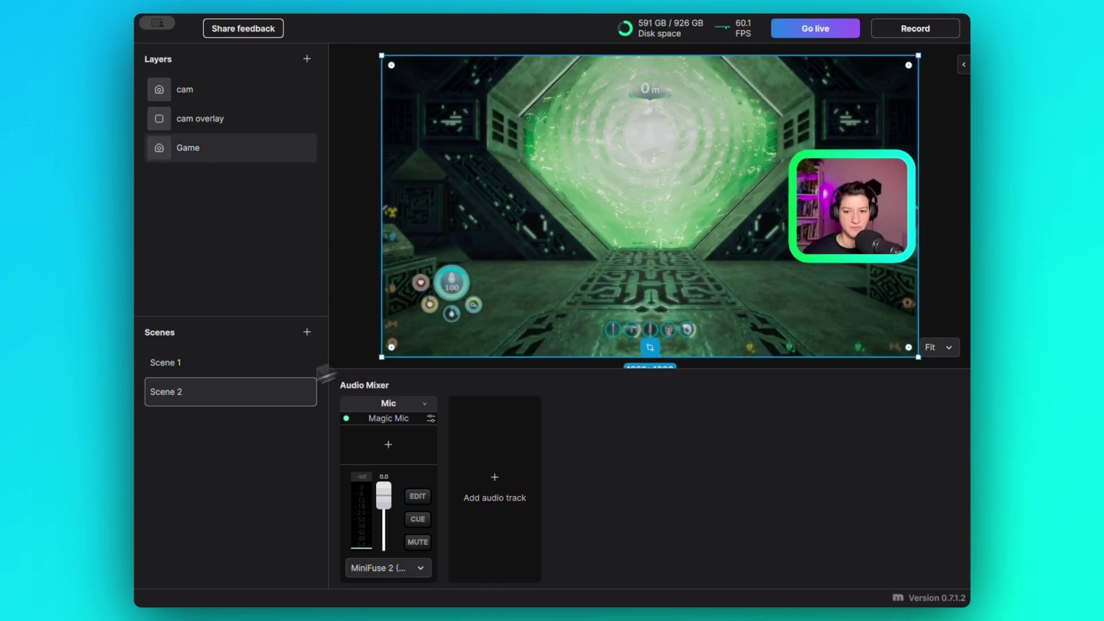
{"action": "left_click", "coordinate": [192, 361]}
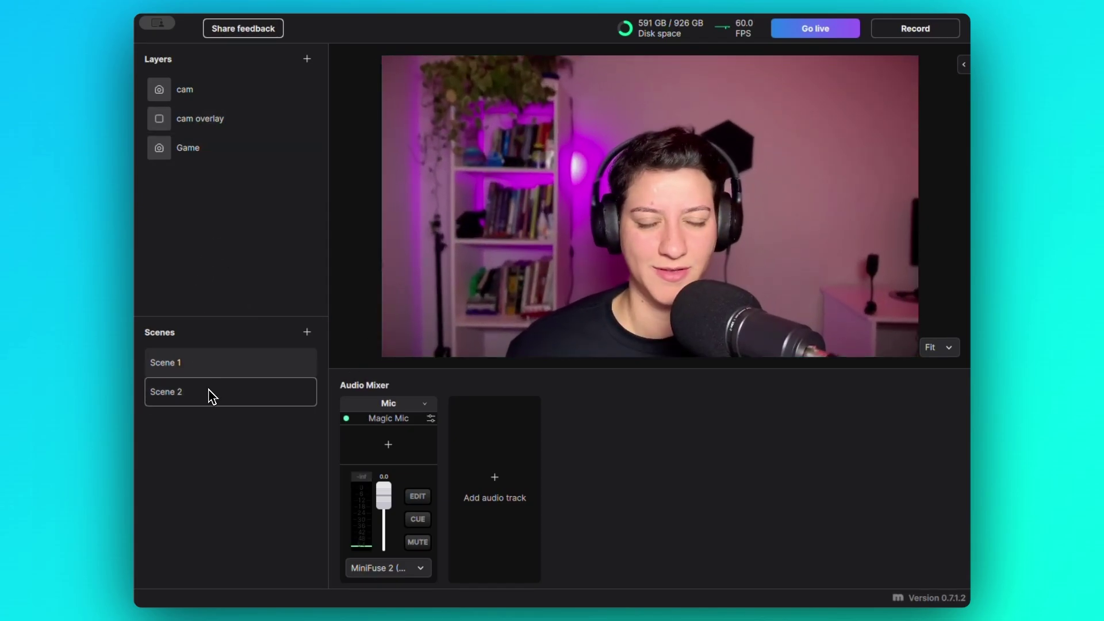
{"action": "left_click", "coordinate": [212, 395]}
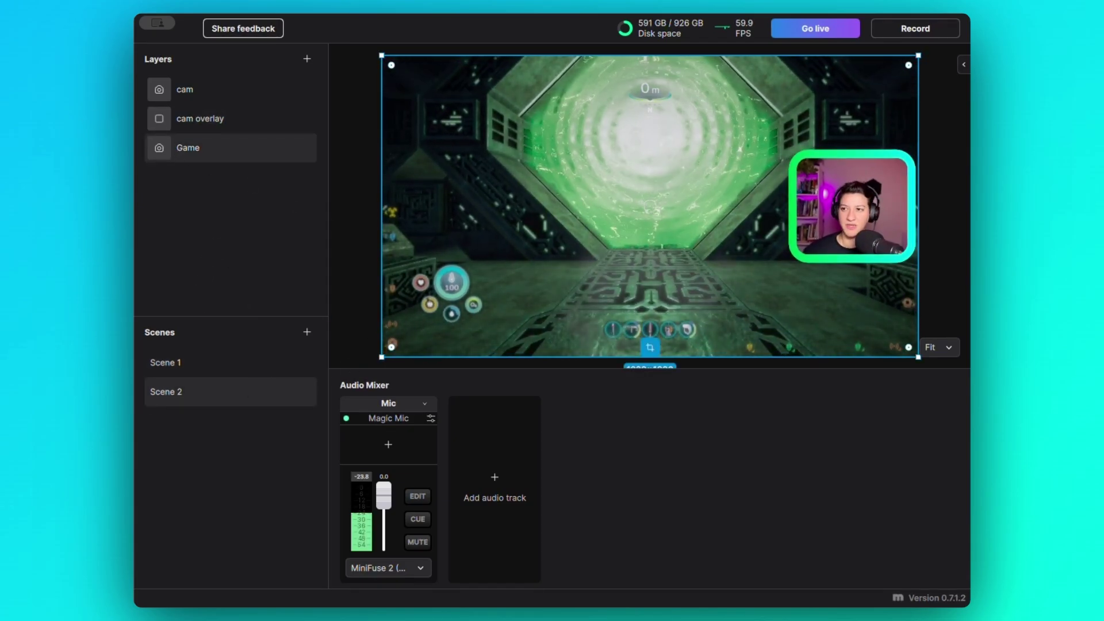
{"action": "key", "text": "ctrl+comma"}
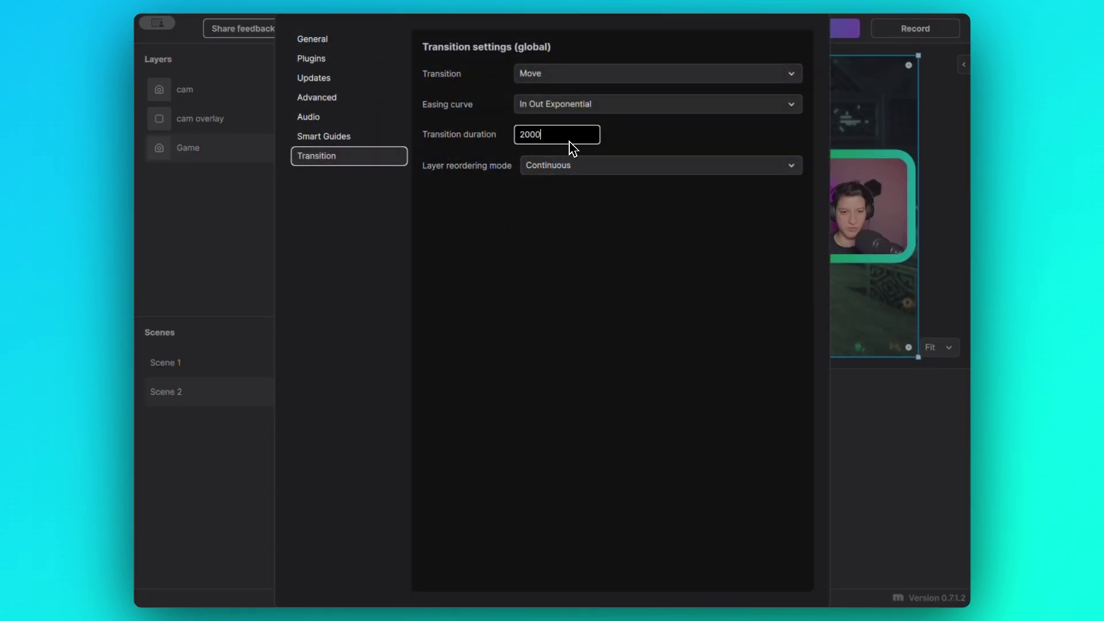
{"action": "left_click", "coordinate": [861, 362]}
{"action": "left_click", "coordinate": [236, 371]}
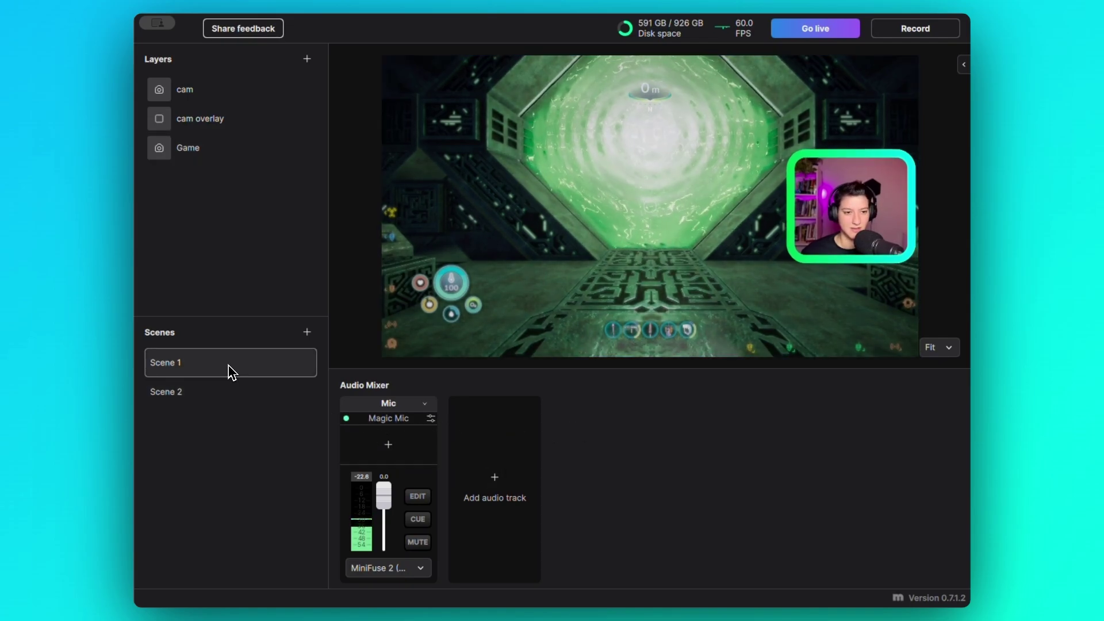
{"action": "left_click", "coordinate": [233, 390]}
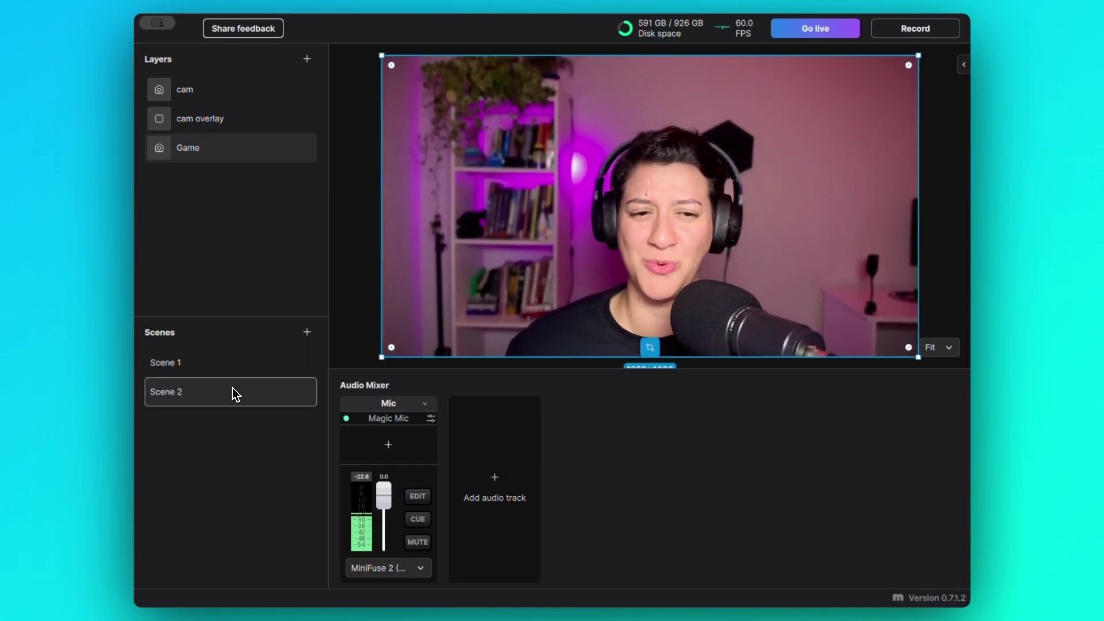
{"action": "left_click", "coordinate": [273, 368]}
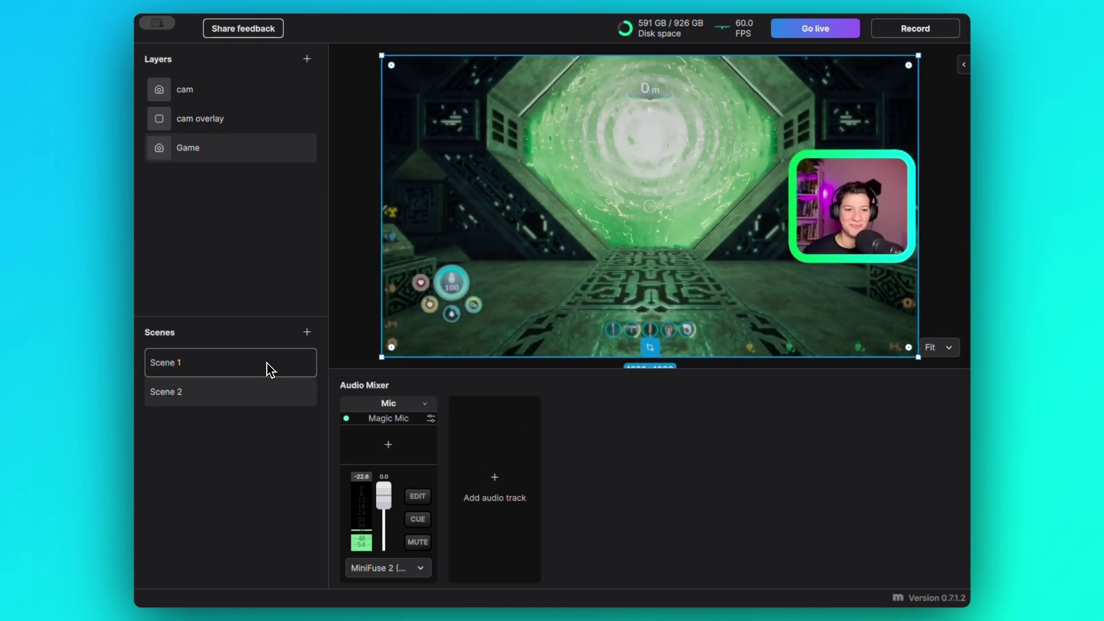
{"action": "left_click", "coordinate": [273, 393]}
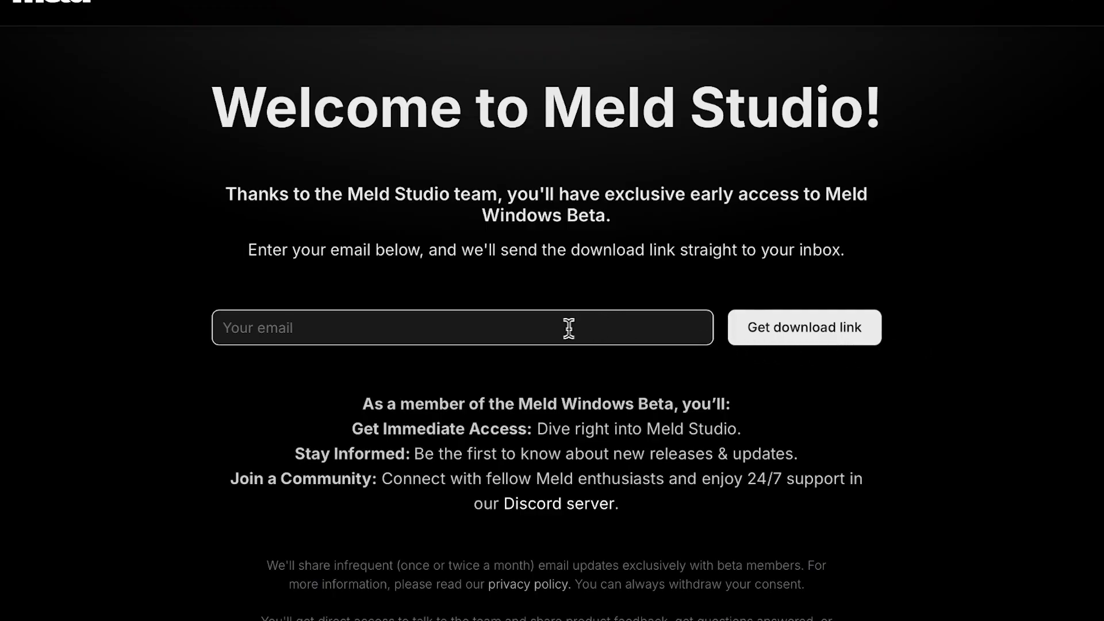
Step: Enter an email address on the Meld welcome page and view the Windows Beta welcome email
{"action": "type", "text": "ur"}
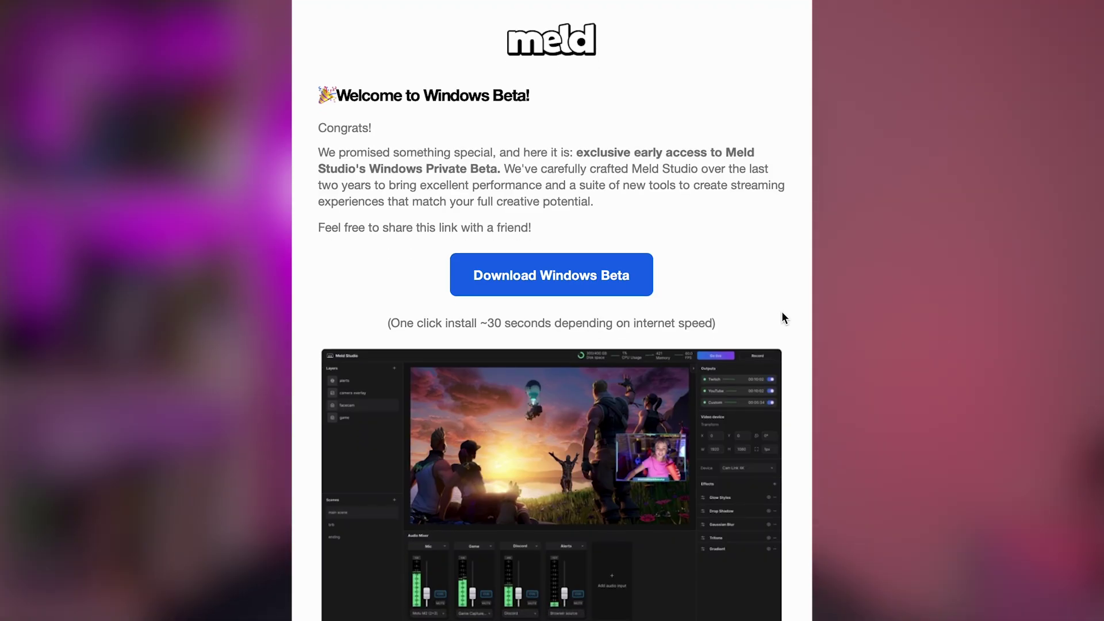
{"action": "scroll", "coordinate": [782, 314], "scroll_direction": "down", "scroll_amount": 2}
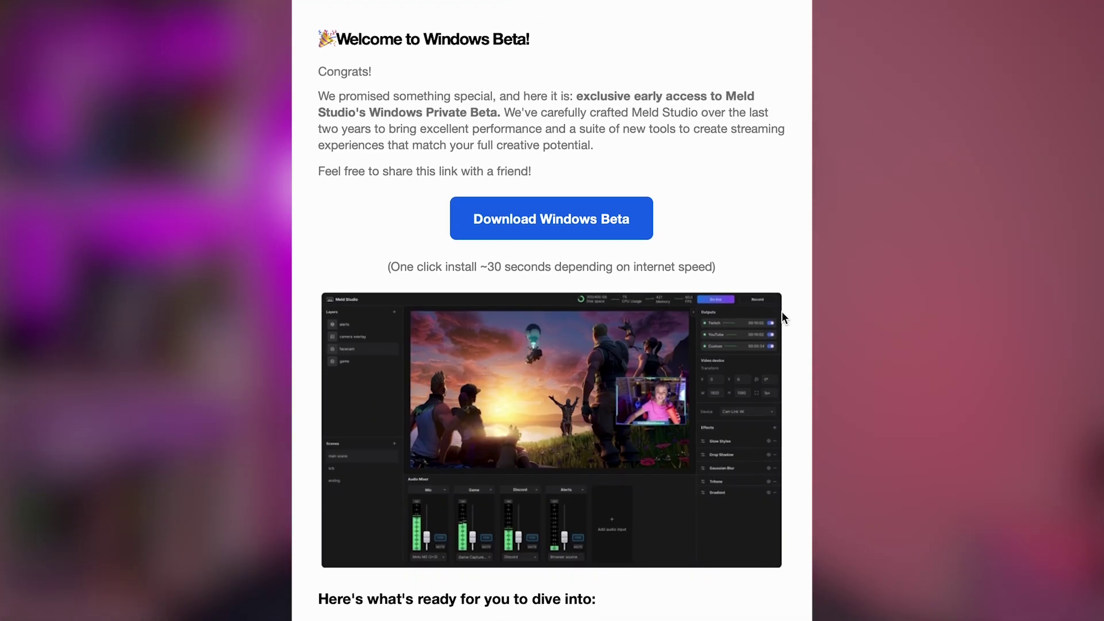
{"action": "scroll", "coordinate": [777, 313], "scroll_direction": "up", "scroll_amount": 1}
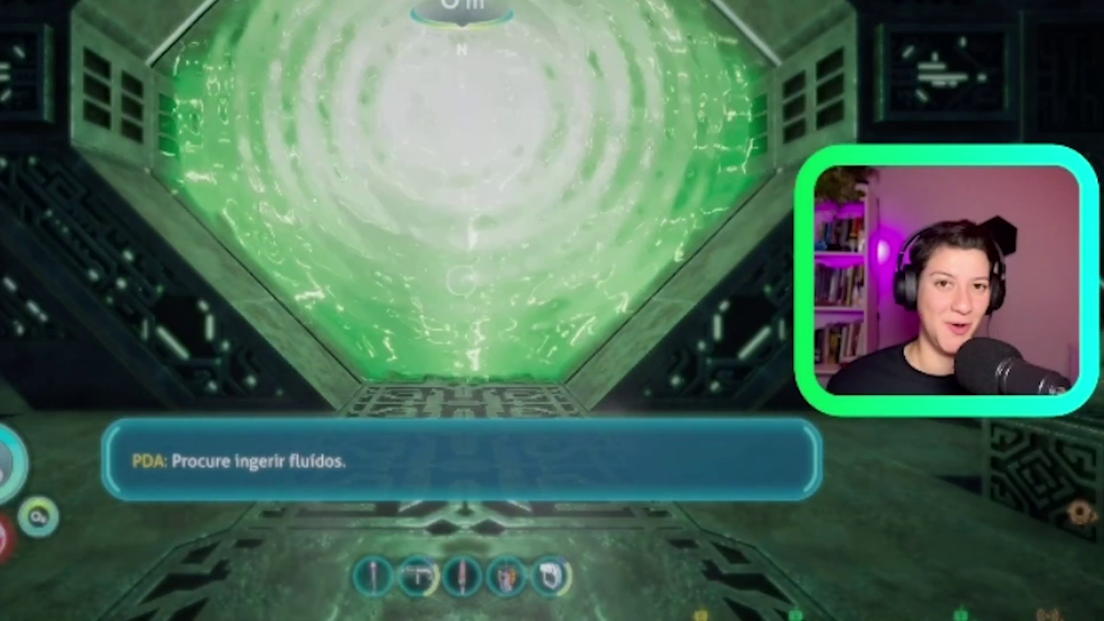